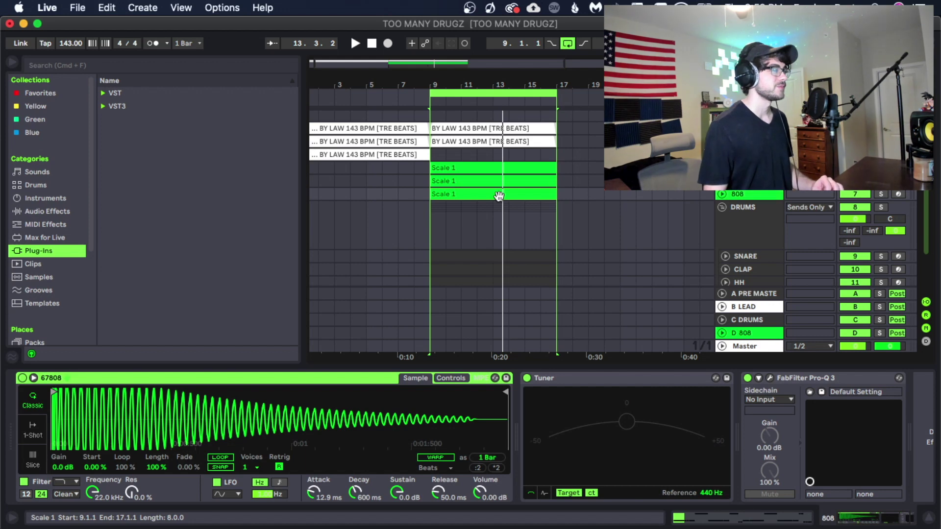
- Open the Scale 1 clip's notes with scale highlighting on and C kept as the root
{"action": "double_click", "coordinate": [498, 196]}
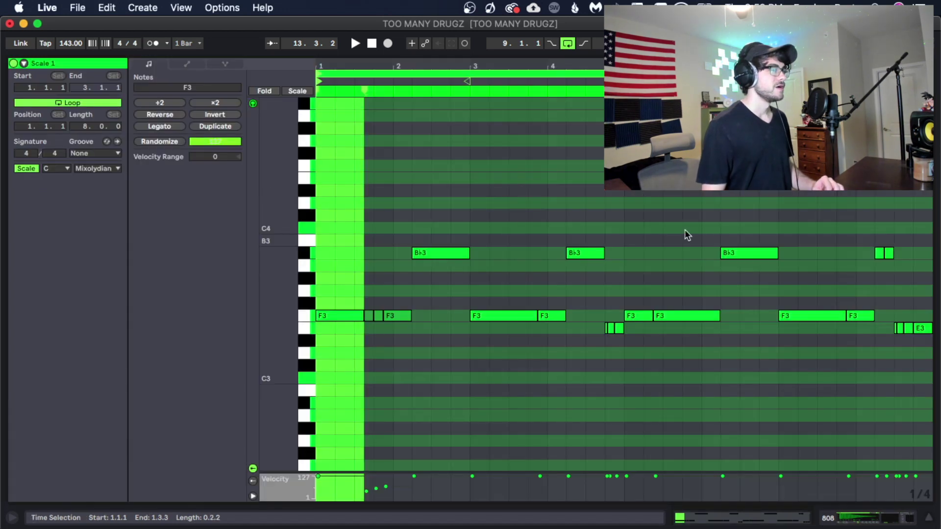
{"action": "left_click", "coordinate": [316, 351]}
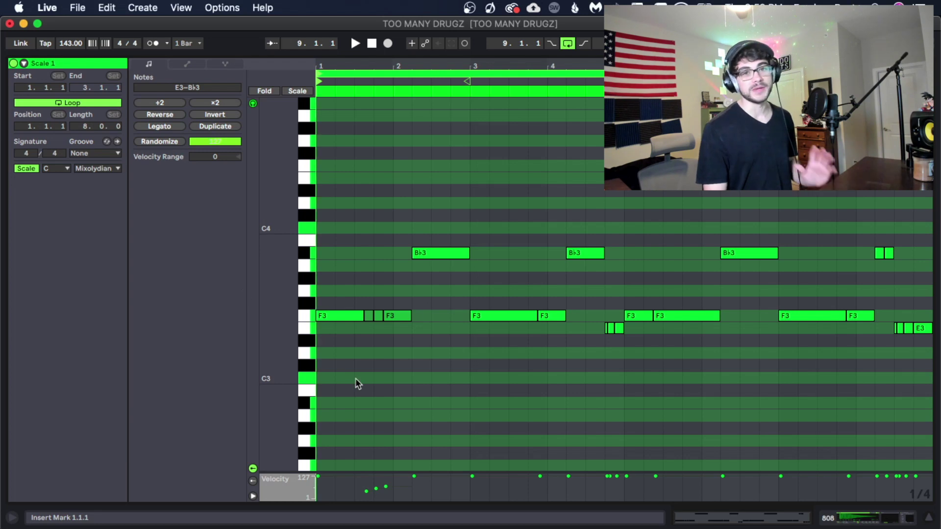
{"action": "left_click", "coordinate": [33, 169]}
{"action": "left_click", "coordinate": [34, 169]}
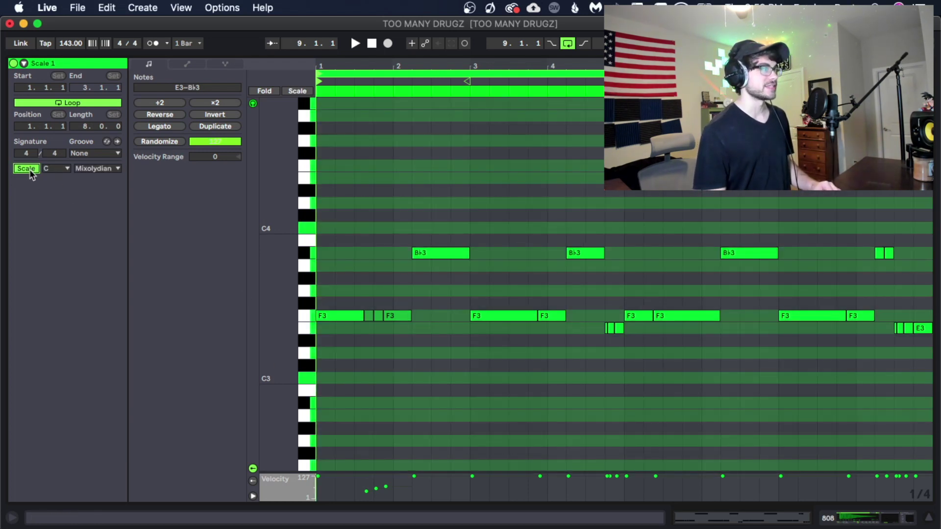
{"action": "left_click", "coordinate": [69, 169]}
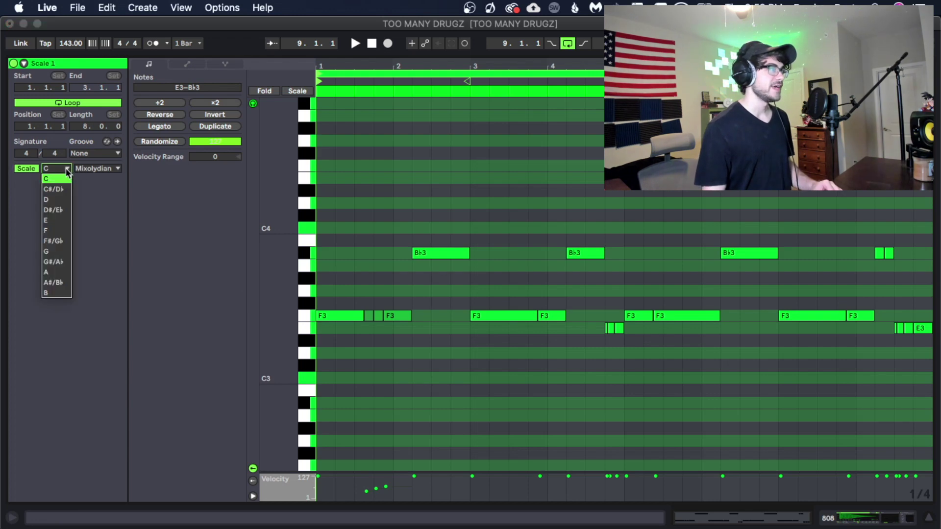
{"action": "left_click", "coordinate": [65, 175]}
- Keep the Mixolydian mode and fold the piano roll to the C Mixolydian rows
{"action": "left_click", "coordinate": [97, 168]}
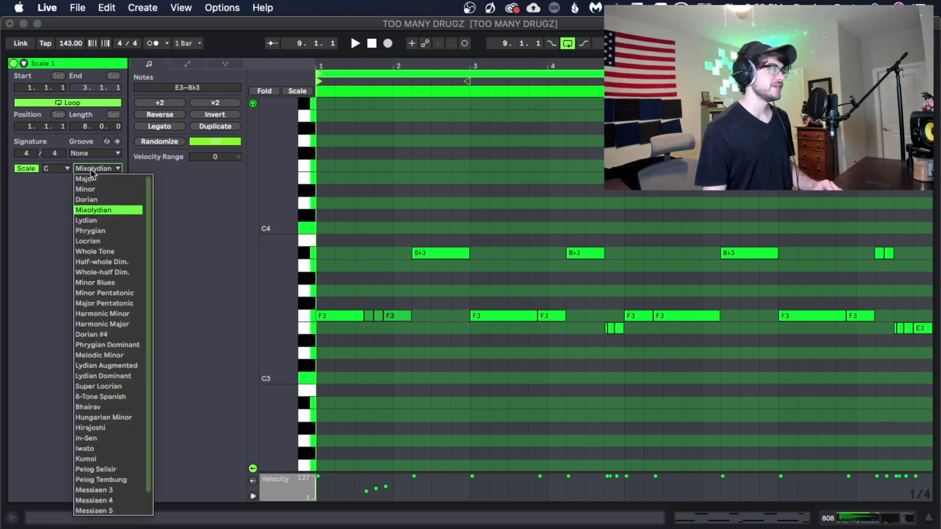
{"action": "scroll", "coordinate": [101, 333], "scroll_direction": "down", "scroll_amount": 2}
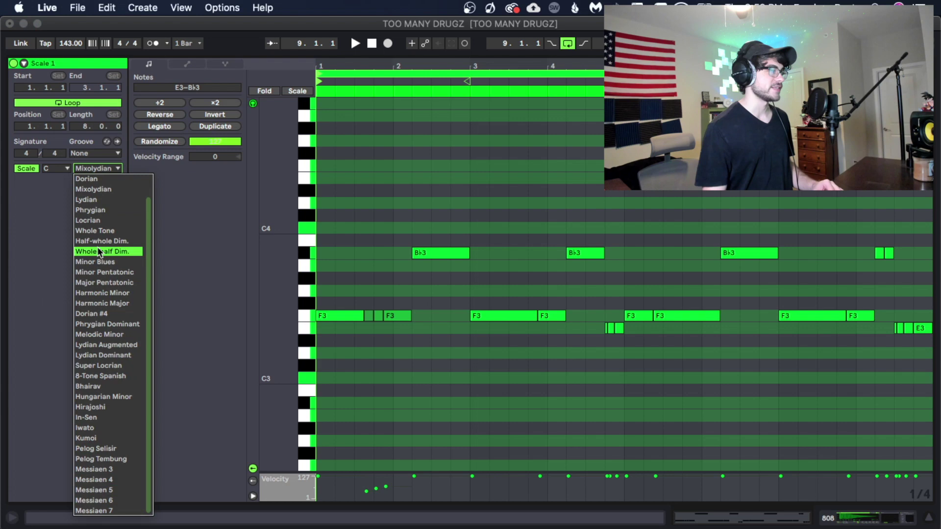
{"action": "scroll", "coordinate": [98, 221], "scroll_direction": "up", "scroll_amount": 2}
{"action": "key", "text": "Escape"}
{"action": "scroll", "coordinate": [325, 126], "scroll_direction": "up", "scroll_amount": 4}
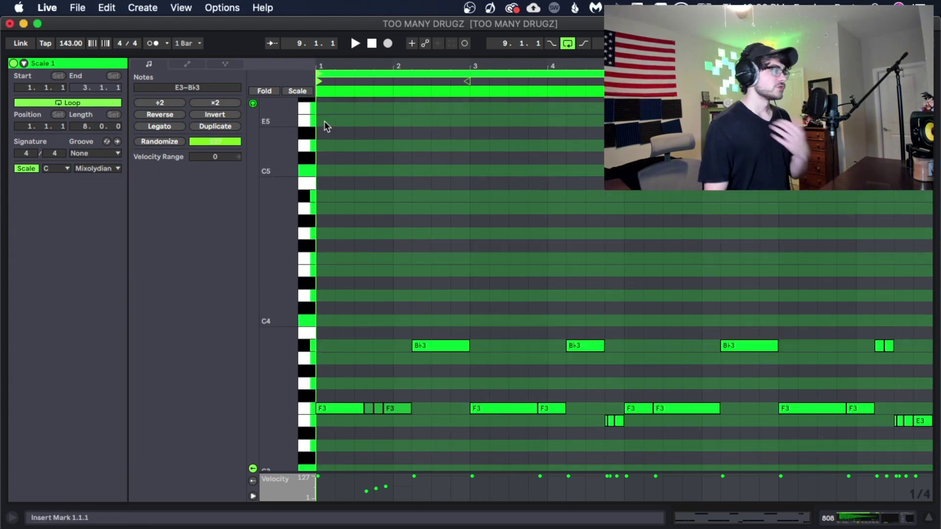
{"action": "left_click", "coordinate": [300, 91]}
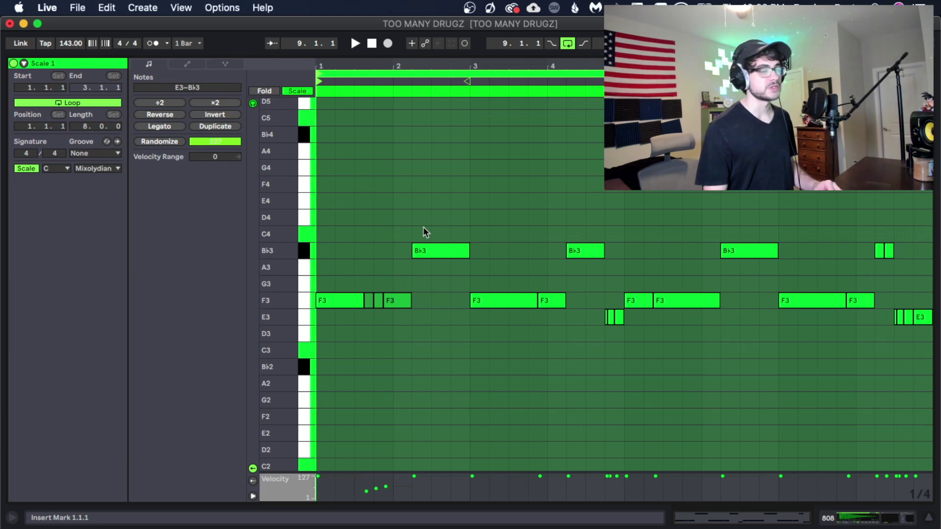
- Unfold the note editor to every chromatic row, leaving the F3, B♭3 and E3 notes unchanged
{"action": "left_click", "coordinate": [300, 92]}
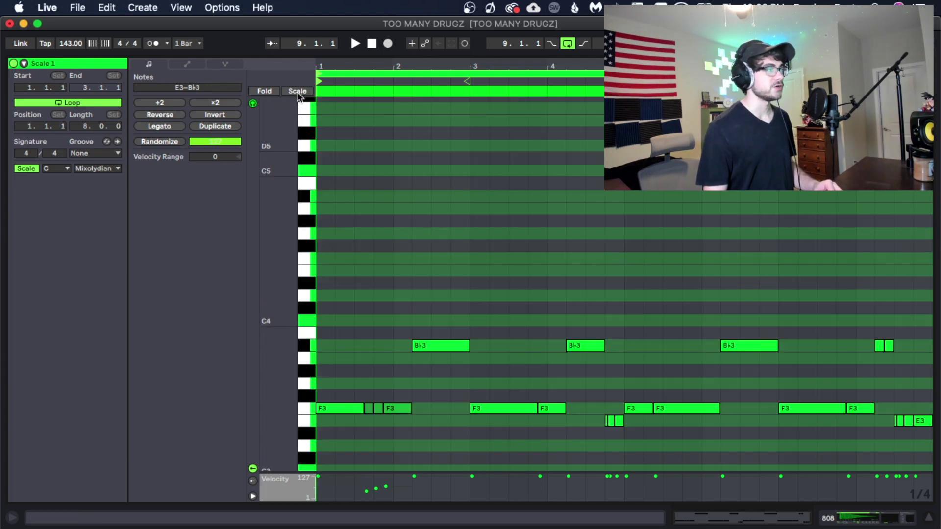
{"action": "left_click", "coordinate": [264, 90]}
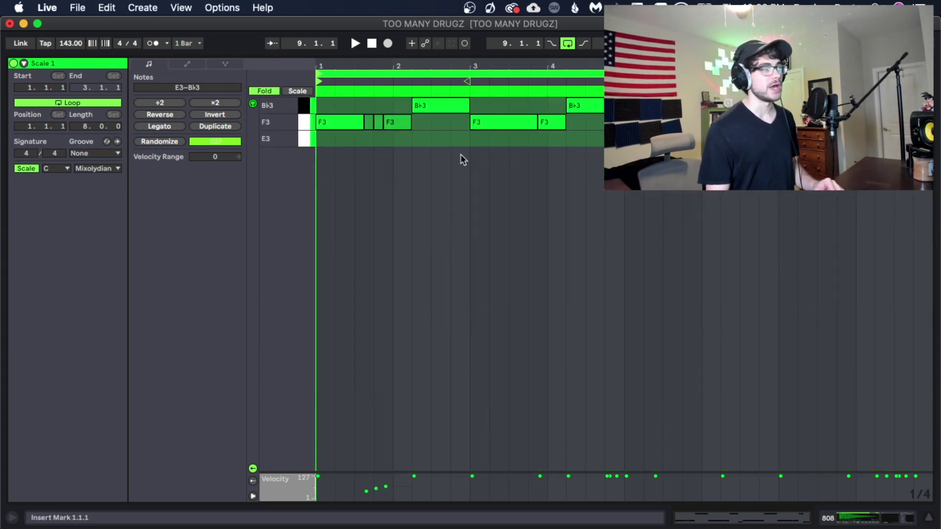
{"action": "left_click", "coordinate": [265, 91]}
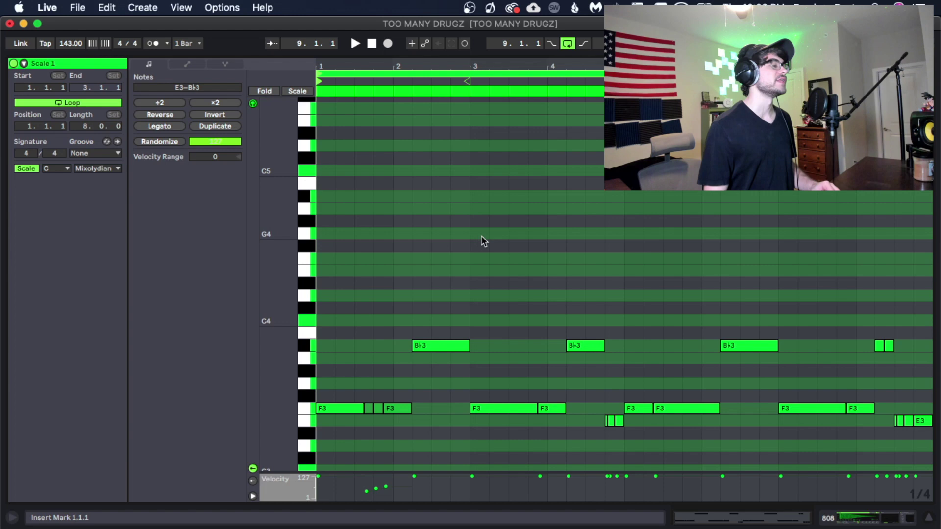
{"action": "scroll", "coordinate": [481, 240], "scroll_direction": "down", "scroll_amount": 3}
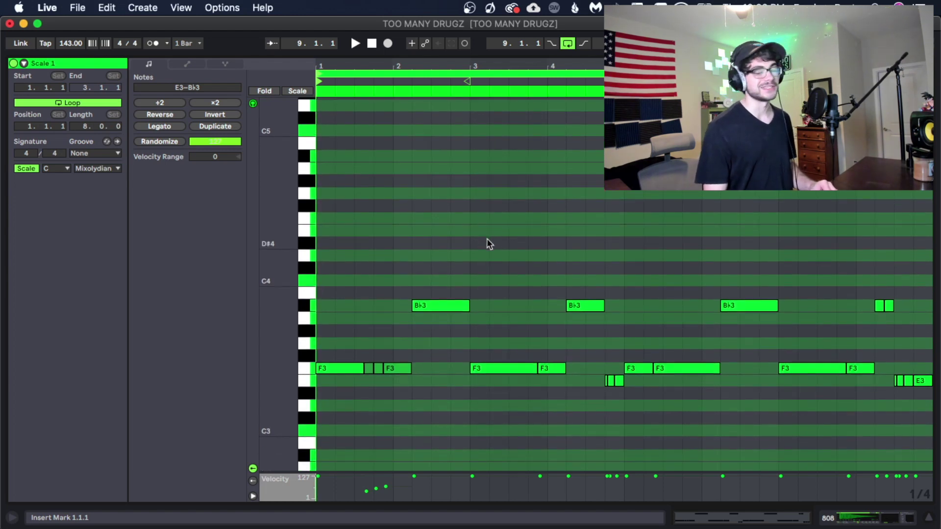
{"action": "scroll", "coordinate": [492, 242], "scroll_direction": "down", "scroll_amount": 2}
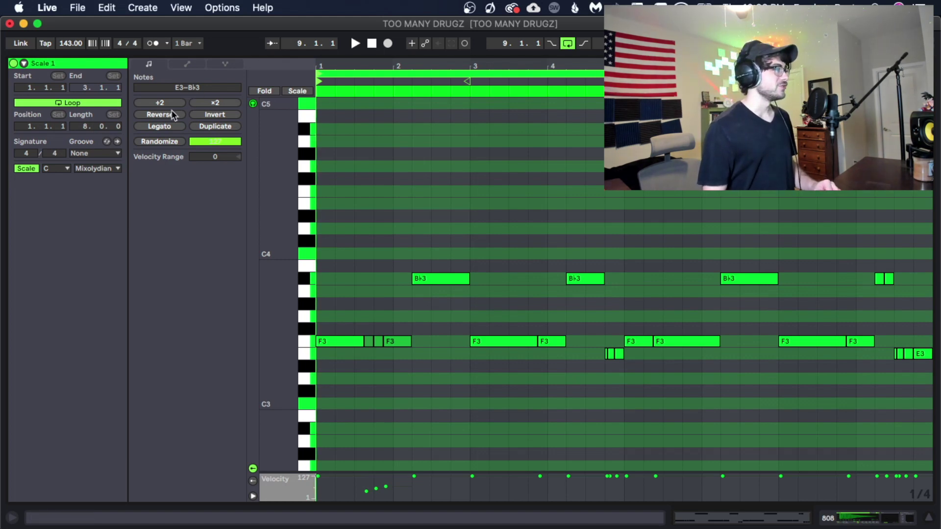
- Switch to Note Expression, make the note rows taller, and select the first F3 note at 1.1.1
{"action": "left_click", "coordinate": [225, 64]}
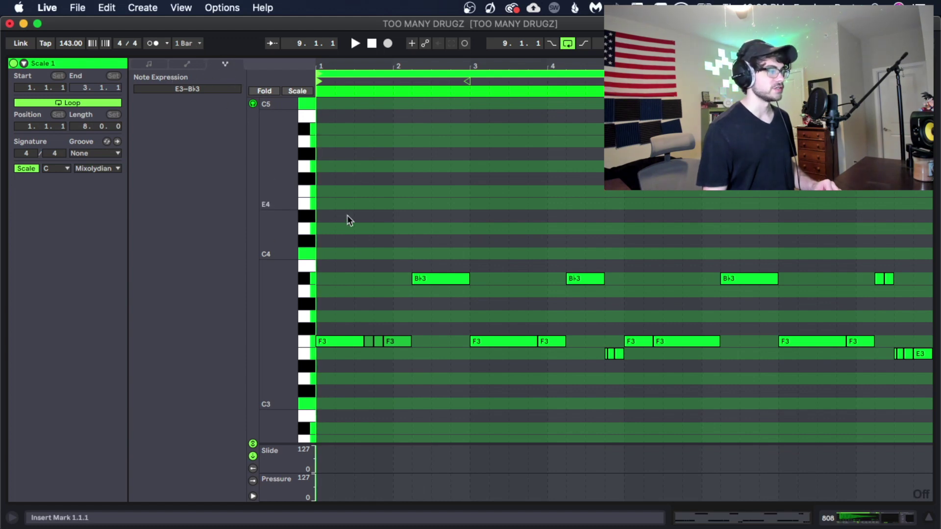
{"action": "left_click_drag", "start_coordinate": [307, 353], "coordinate": [342, 352]}
{"action": "left_click", "coordinate": [340, 307]}
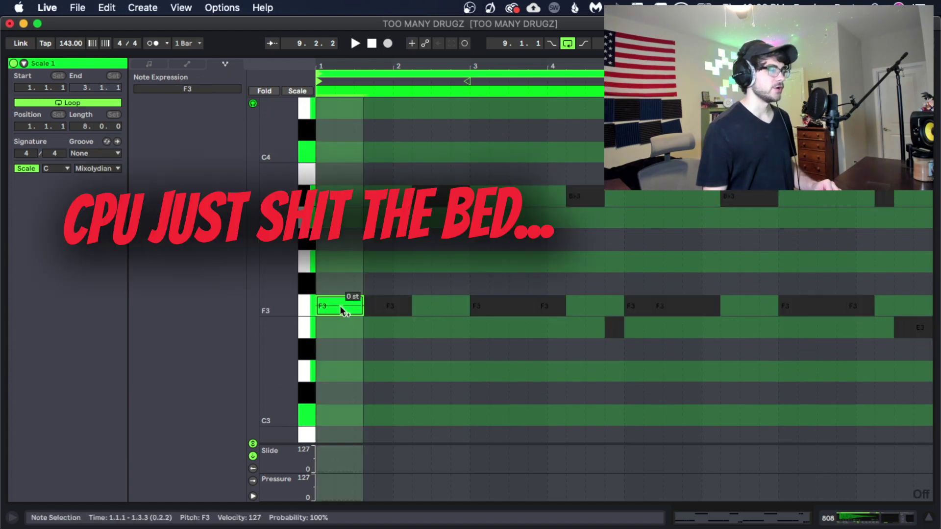
{"action": "left_click", "coordinate": [326, 305]}
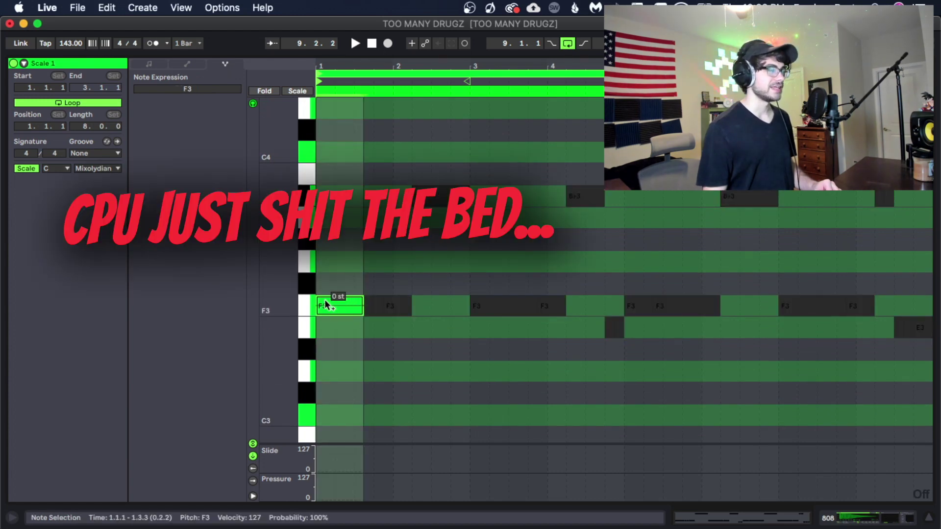
{"action": "left_click_drag", "start_coordinate": [321, 306], "coordinate": [344, 309]}
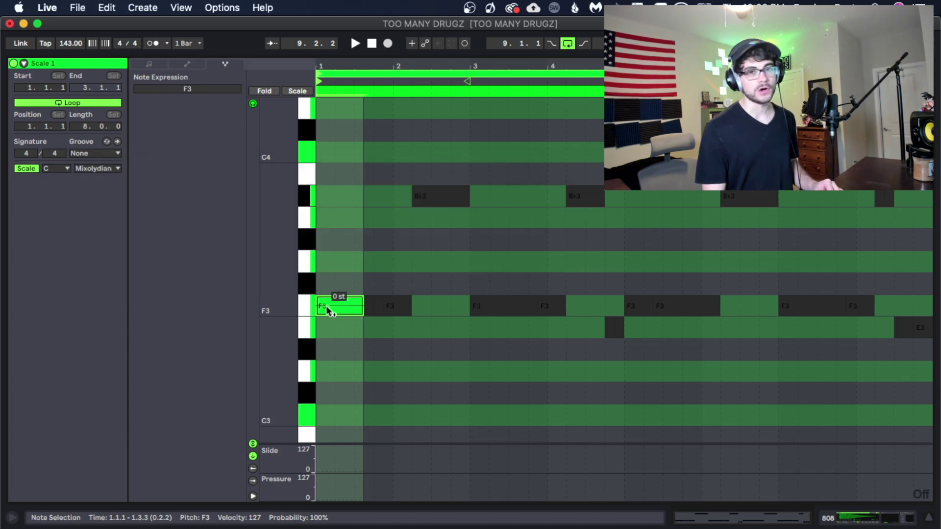
{"action": "left_click_drag", "start_coordinate": [326, 306], "coordinate": [335, 304]}
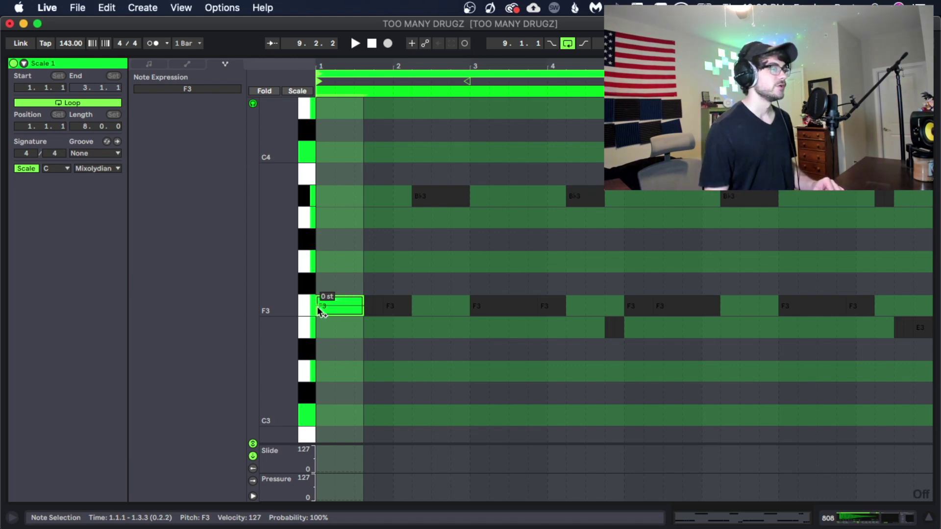
- Draw a pitch bend on the first F3 note rising to +12.04 st, then curve it
{"action": "mouse_move", "coordinate": [317, 306]}
{"action": "left_mouse_down"}
{"action": "mouse_move", "coordinate": [341, 307]}
{"action": "mouse_move", "coordinate": [335, 141]}
{"action": "mouse_move", "coordinate": [335, 151]}
{"action": "left_mouse_up"}
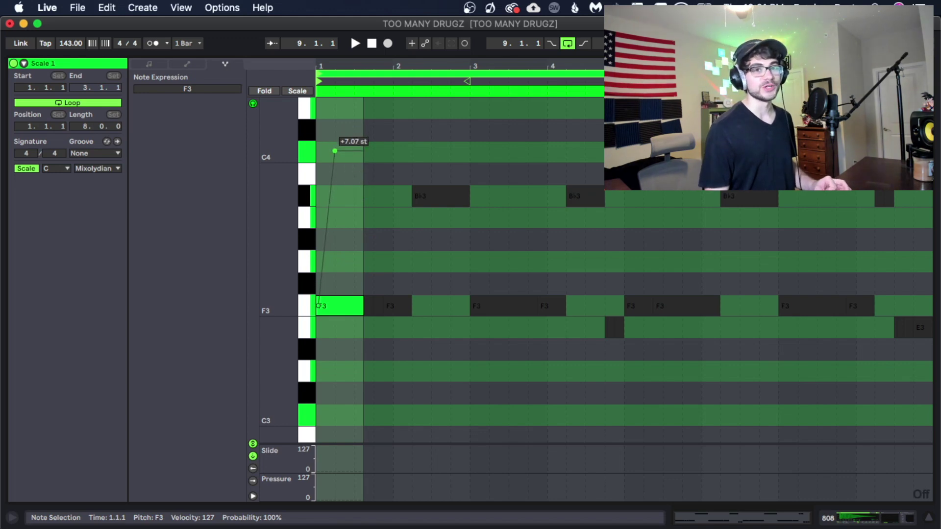
{"action": "left_click_drag", "start_coordinate": [335, 150], "coordinate": [335, 152]}
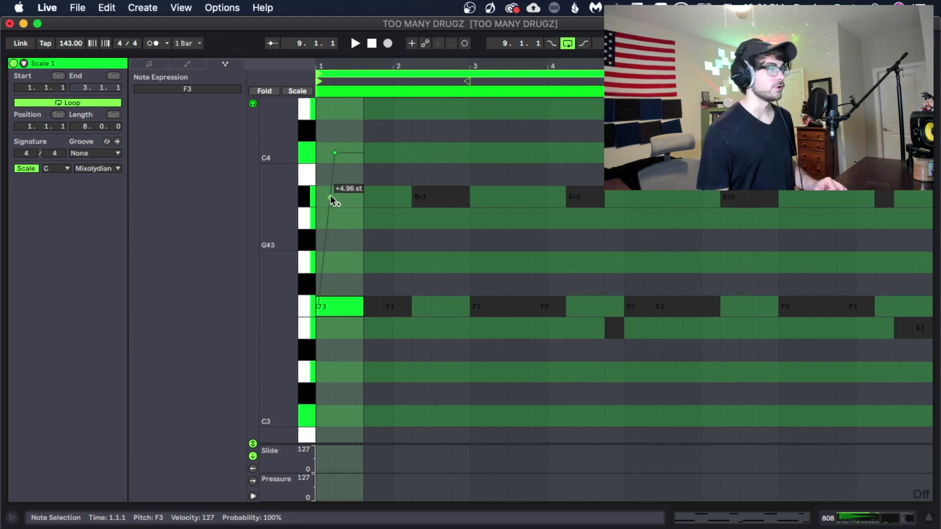
{"action": "scroll", "coordinate": [330, 195], "scroll_direction": "up", "scroll_amount": 2}
{"action": "left_click_drag", "start_coordinate": [335, 193], "coordinate": [274, 192]}
{"action": "left_click_drag", "start_coordinate": [343, 157], "coordinate": [342, 136]}
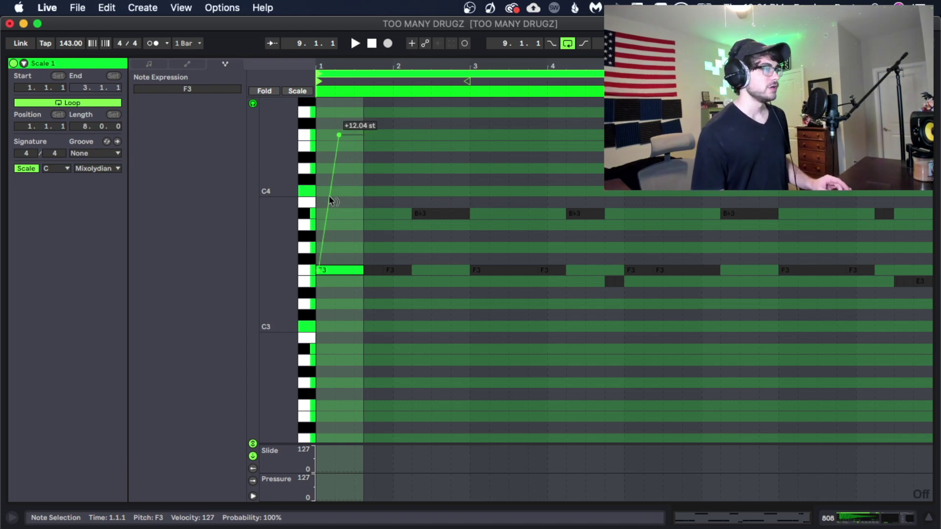
{"action": "mouse_move", "coordinate": [328, 196]}
{"action": "left_mouse_down"}
{"action": "mouse_move", "coordinate": [328, 230]}
{"action": "mouse_move", "coordinate": [333, 199]}
{"action": "left_mouse_up"}
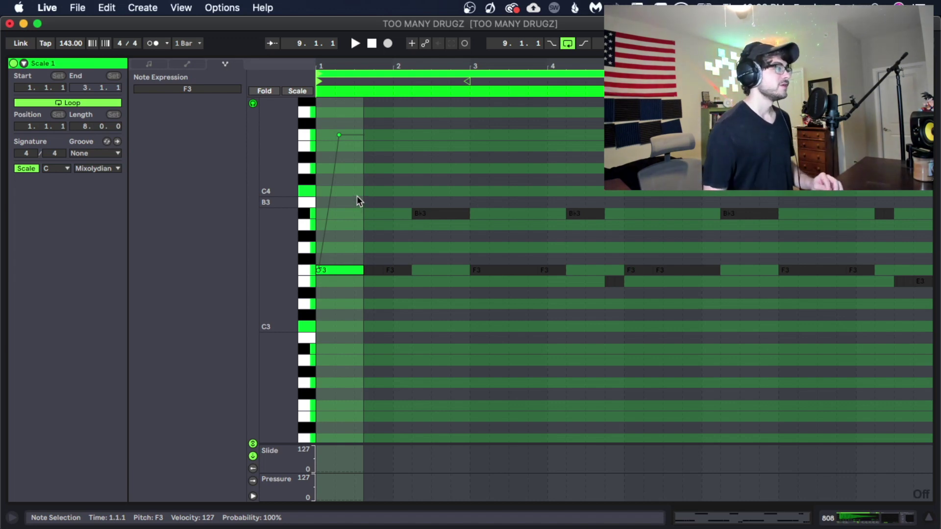
{"action": "mouse_move", "coordinate": [351, 143]}
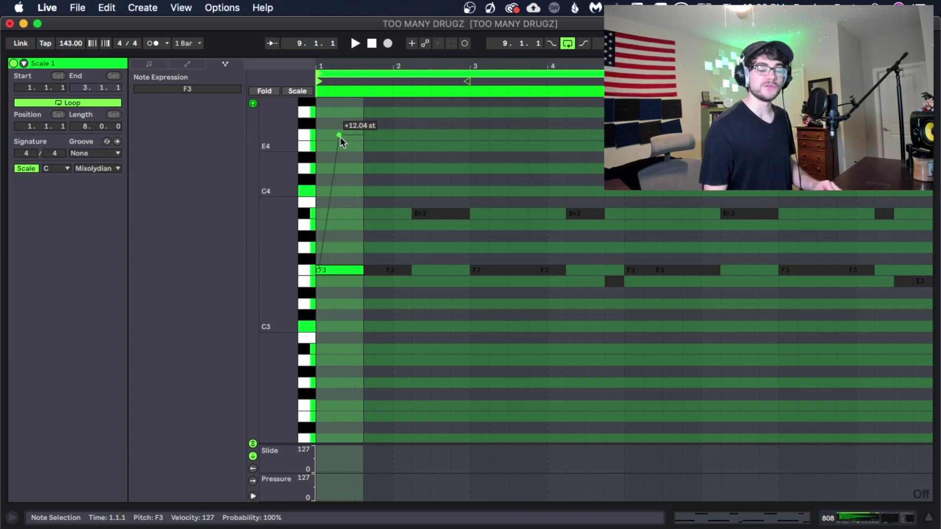
- Pull the F3 bend's end down to +2.28 st, then reopen the Scale 1 clip and play it
{"action": "left_click_drag", "start_coordinate": [340, 137], "coordinate": [356, 268]}
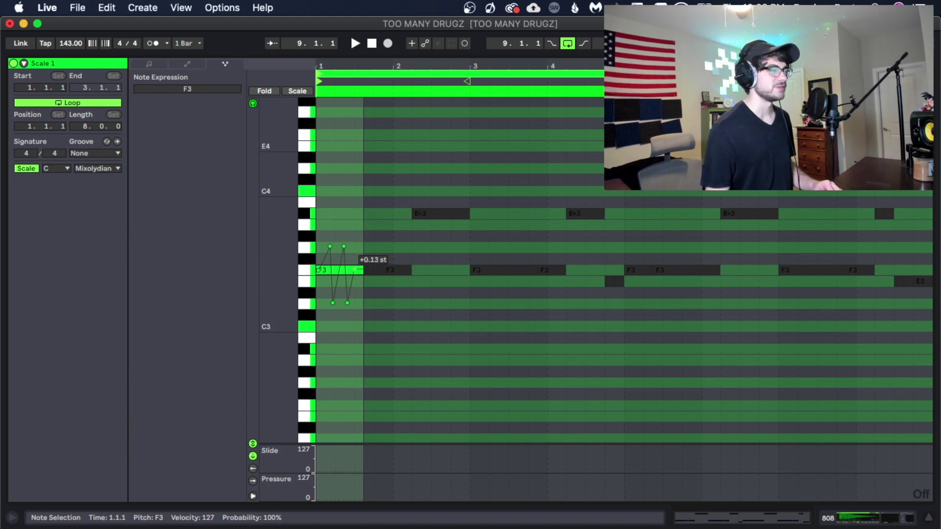
{"action": "key", "text": "Tab"}
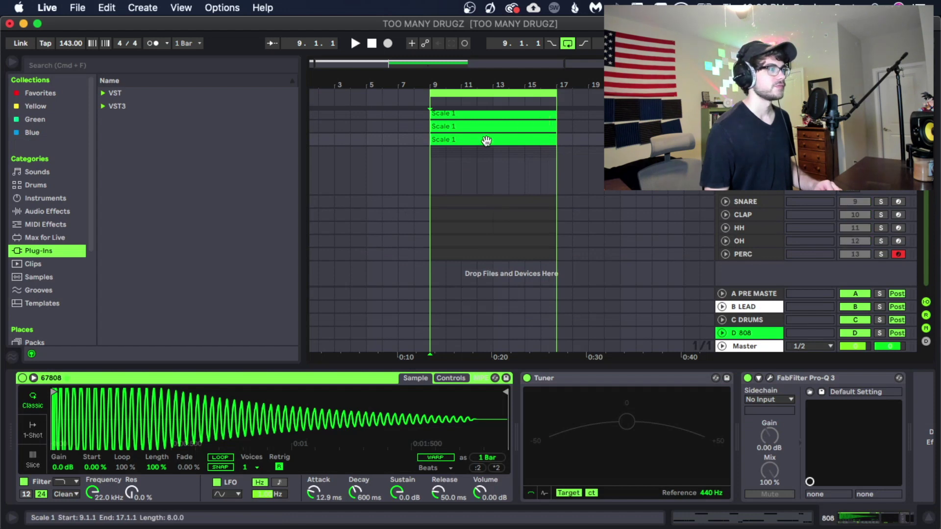
{"action": "double_click", "coordinate": [485, 140]}
{"action": "key", "text": "space"}
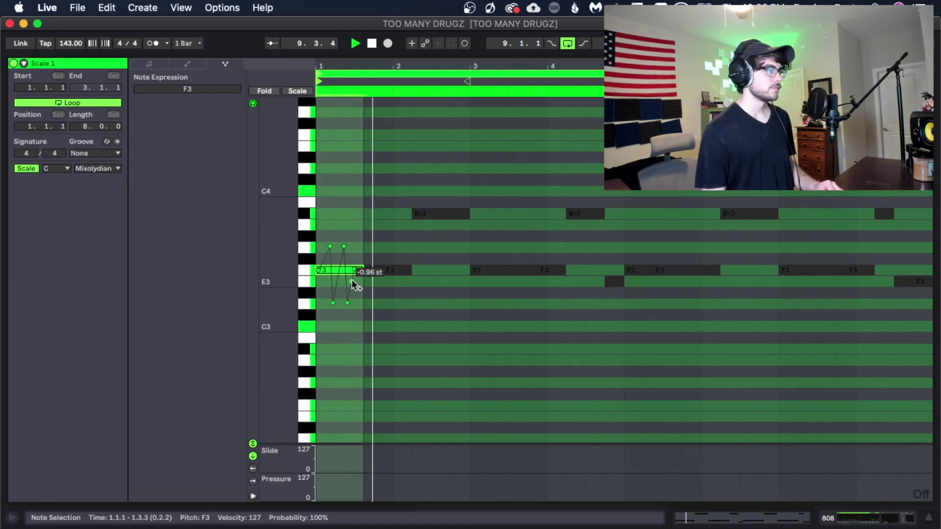
- Zoom in and pull the F3 wobble's breakpoints earlier, ending near zero at +0.13 st
{"action": "key", "text": "space"}
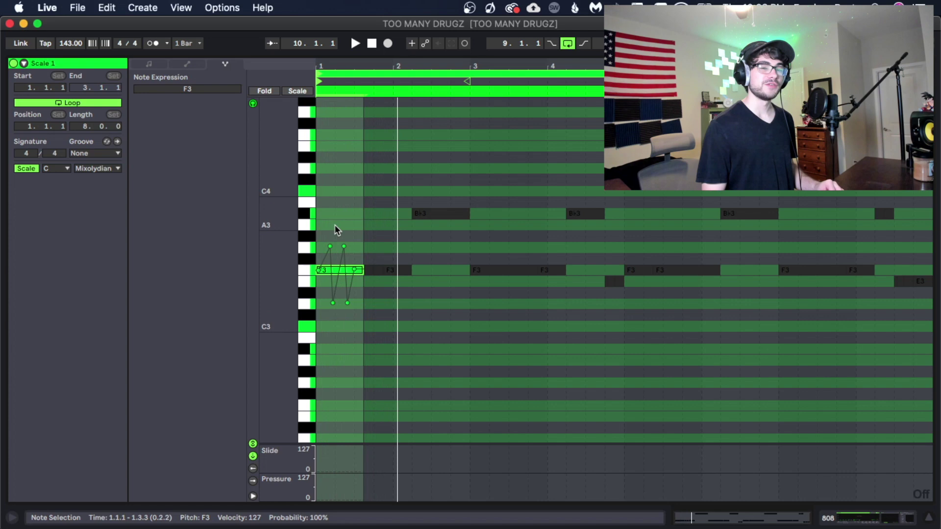
{"action": "left_click_drag", "start_coordinate": [325, 63], "coordinate": [324, 113]}
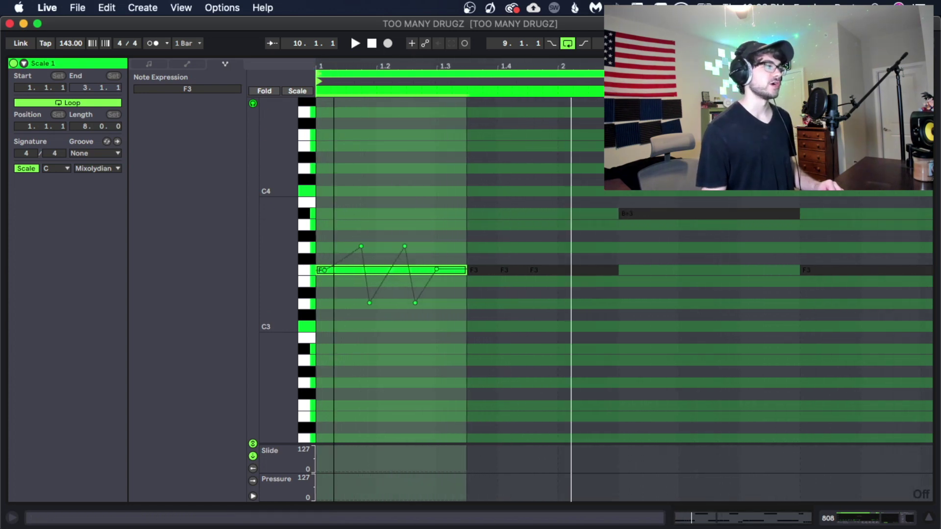
{"action": "left_click_drag", "start_coordinate": [361, 246], "coordinate": [336, 246]}
{"action": "left_click_drag", "start_coordinate": [370, 303], "coordinate": [343, 303]}
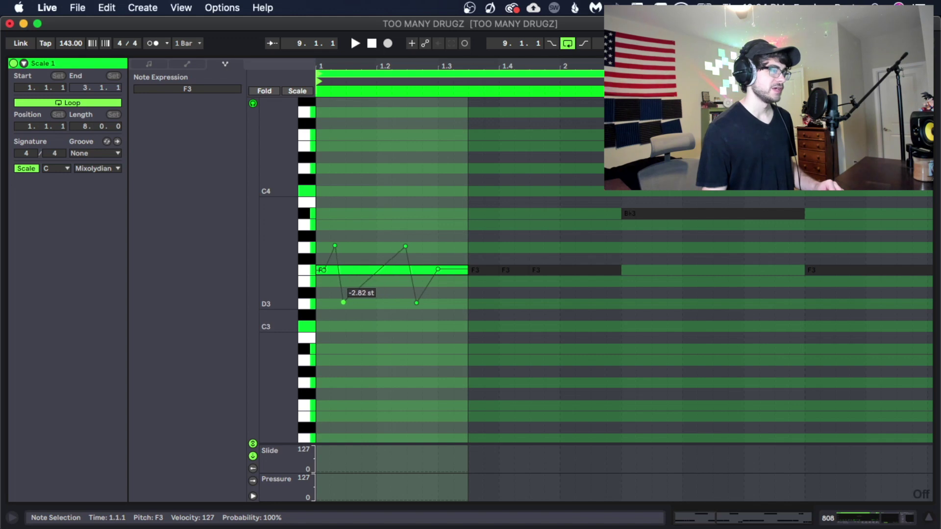
{"action": "left_click_drag", "start_coordinate": [405, 246], "coordinate": [358, 246]}
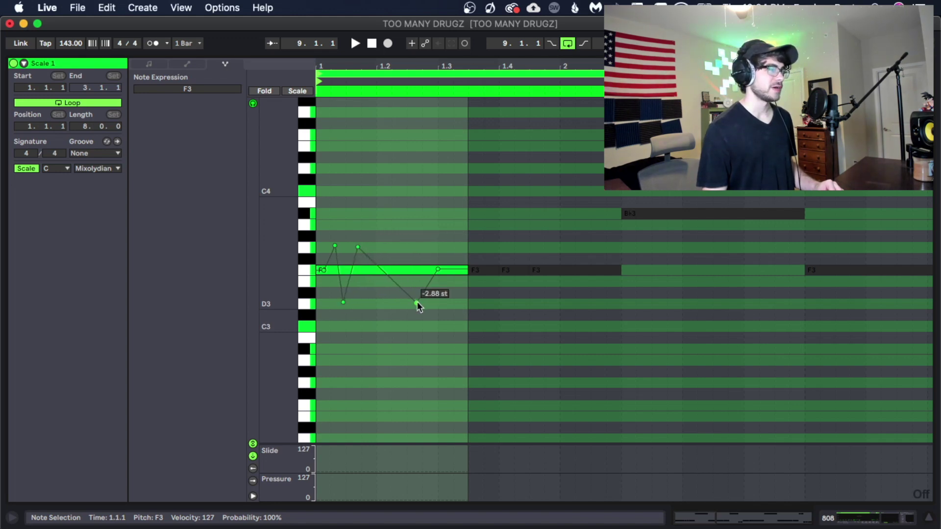
{"action": "left_click_drag", "start_coordinate": [417, 301], "coordinate": [363, 303]}
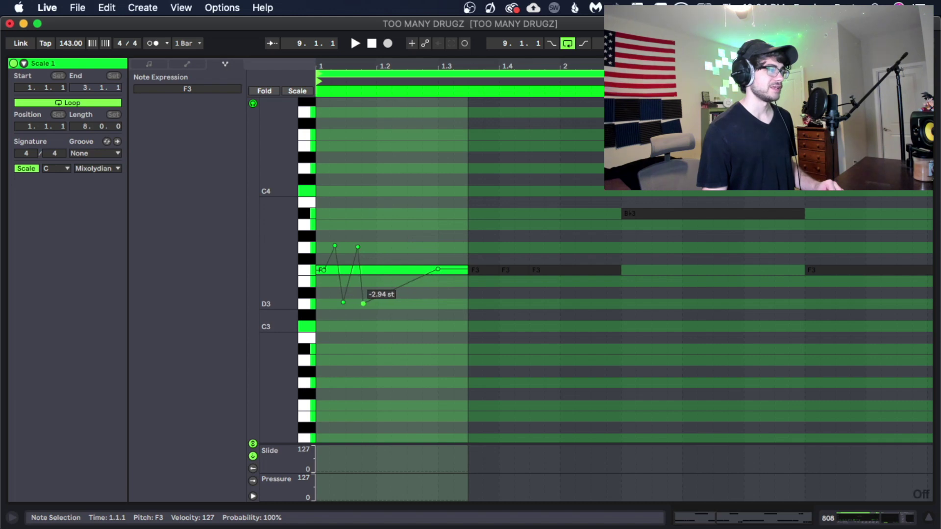
{"action": "left_click_drag", "start_coordinate": [437, 269], "coordinate": [392, 269]}
- Audition the tighter wobble, nudging its first breakpoint slightly later
{"action": "key", "text": "space"}
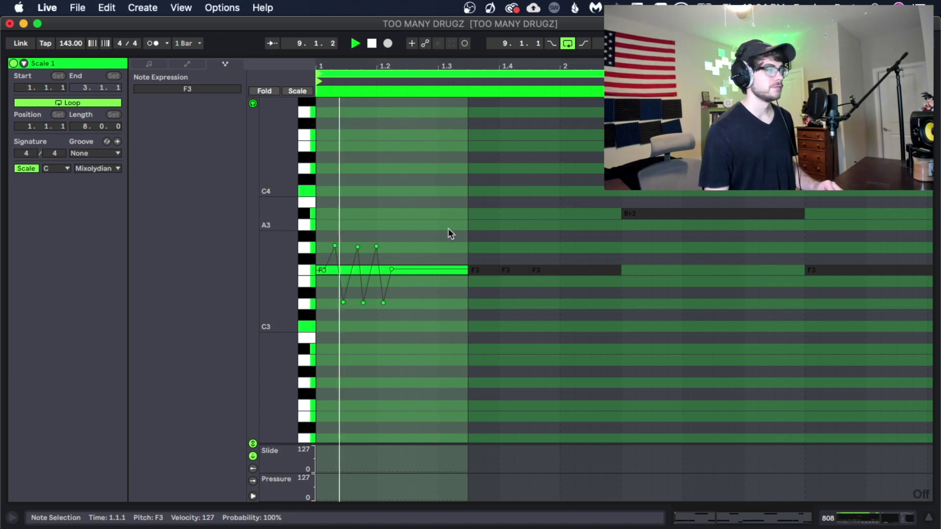
{"action": "left_click_drag", "start_coordinate": [335, 245], "coordinate": [336, 246]}
{"action": "key", "text": "space"}
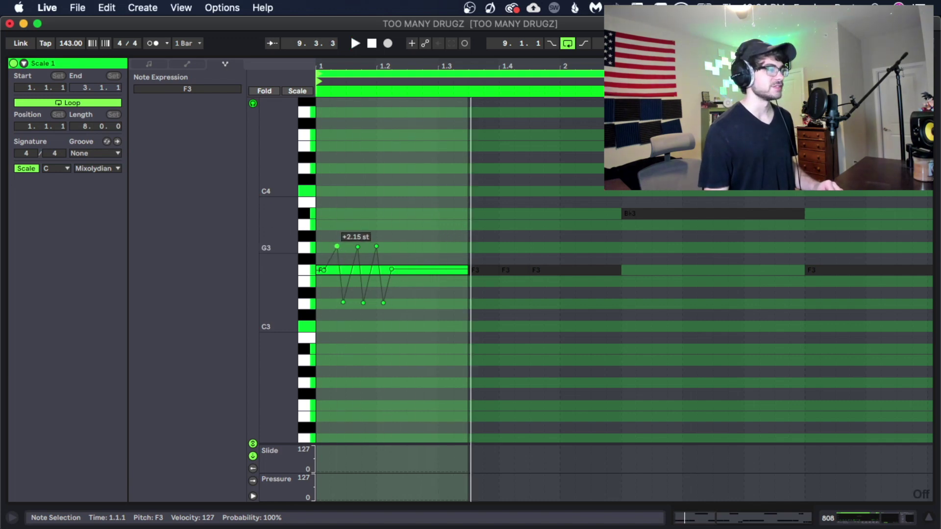
{"action": "key", "text": "space"}
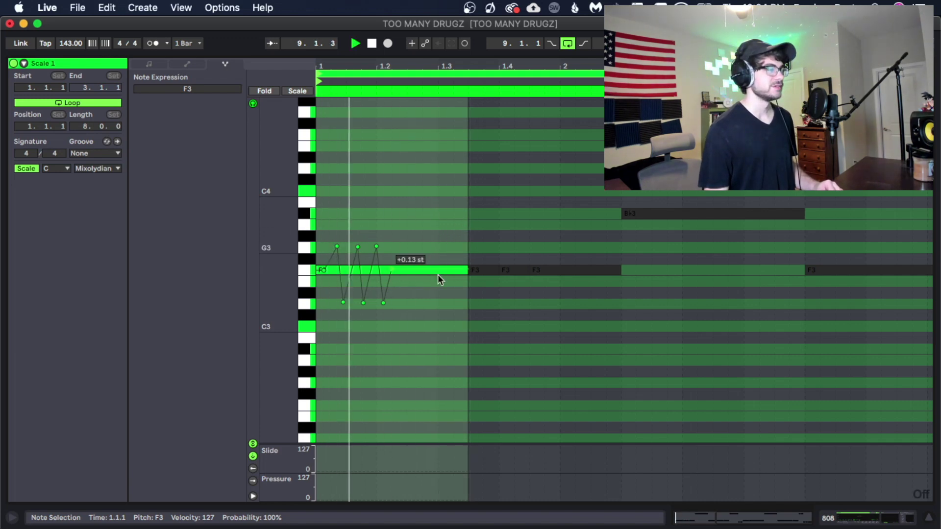
- Set playback to start at 1.3.3, then select the Bb3 note at beat 2.2 and try a pitch drop, then reset it
{"action": "key", "text": "space"}
{"action": "left_click", "coordinate": [478, 289]}
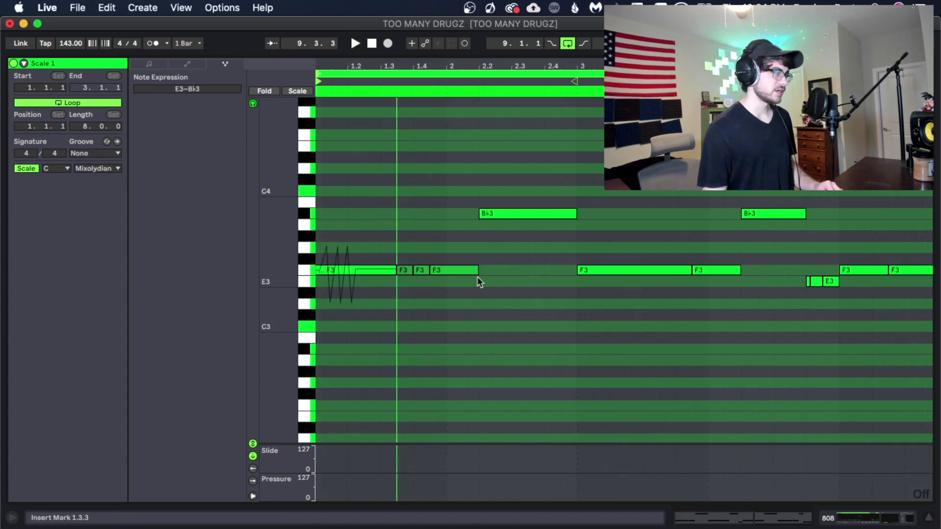
{"action": "left_click", "coordinate": [507, 214]}
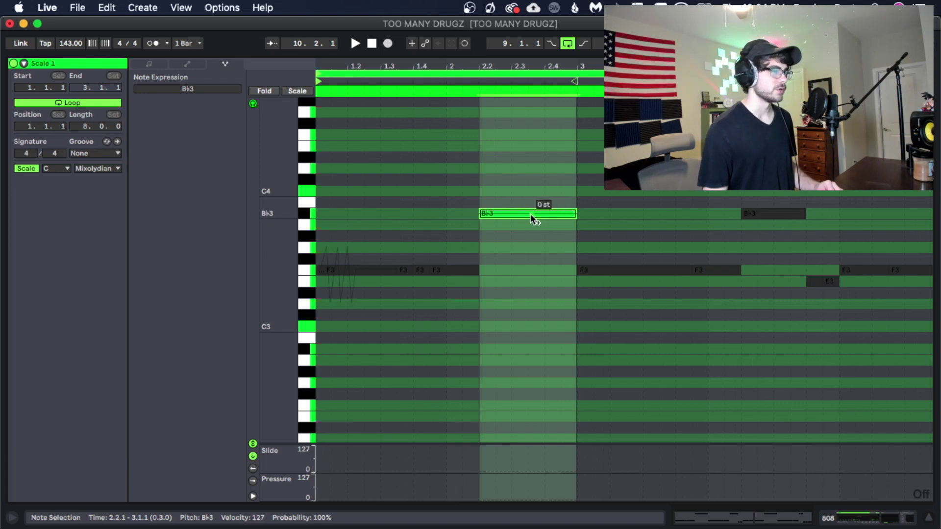
{"action": "left_click", "coordinate": [527, 213]}
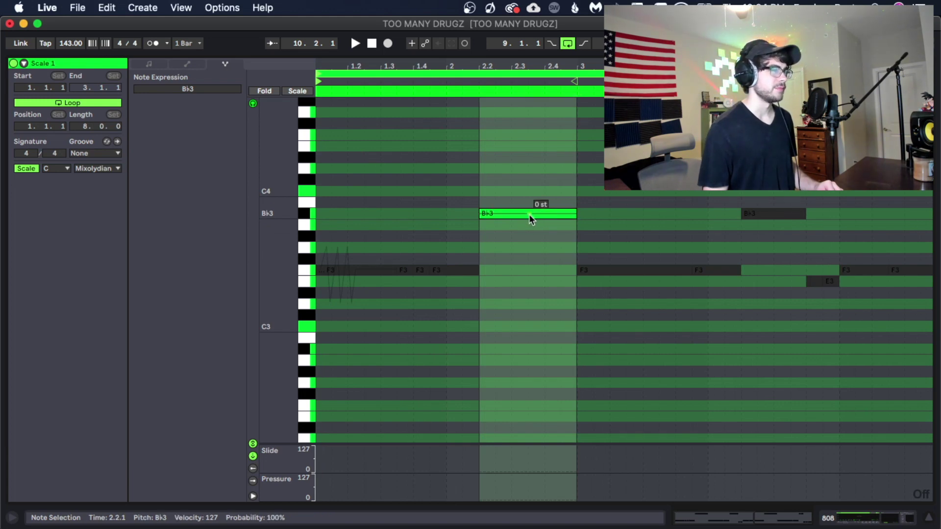
{"action": "left_click_drag", "start_coordinate": [573, 215], "coordinate": [574, 242]}
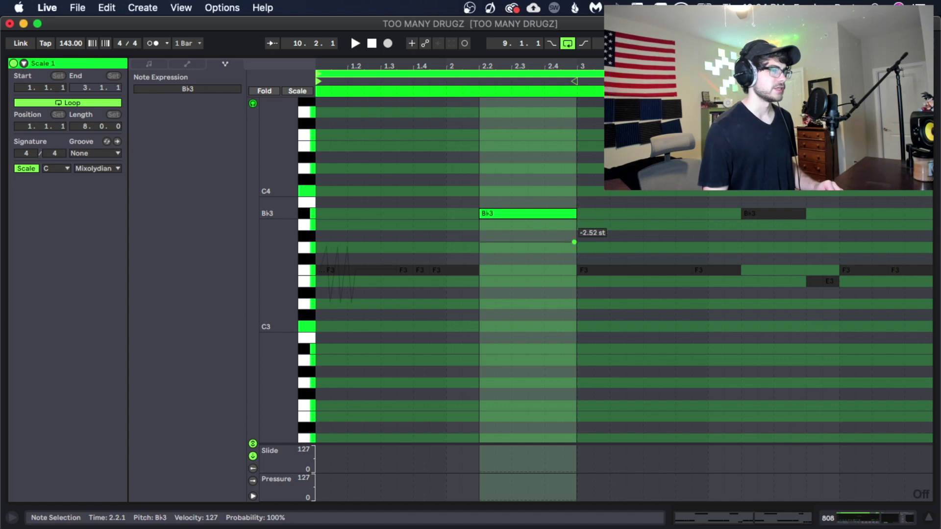
{"action": "double_click", "coordinate": [574, 242]}
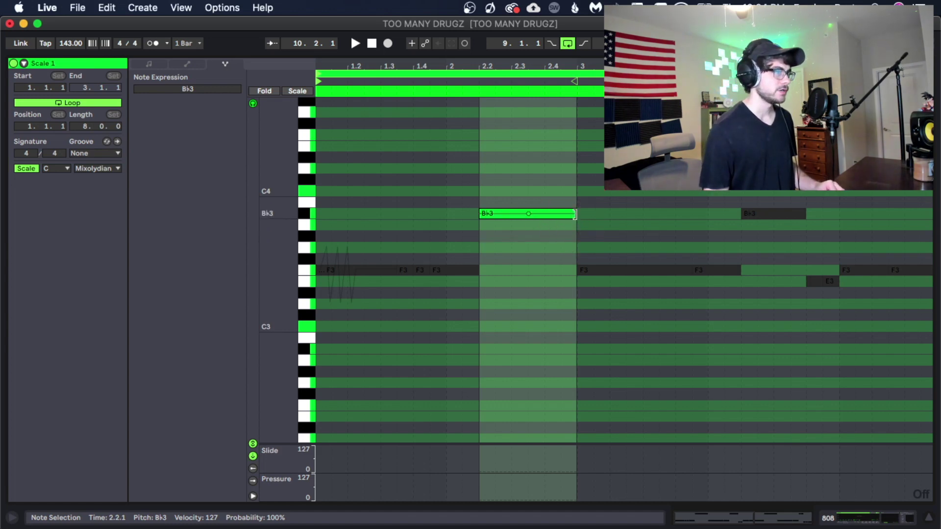
- Drop the Bb3 note's end pitch about 12 semitones, curve the glide, and start it at the note's beginning
{"action": "left_click_drag", "start_coordinate": [569, 213], "coordinate": [576, 350]}
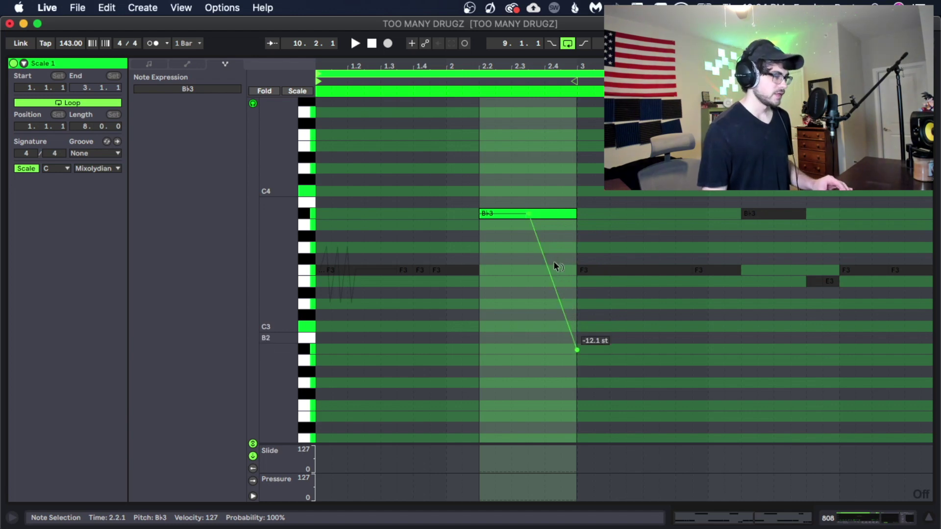
{"action": "mouse_move", "coordinate": [554, 261]}
{"action": "left_mouse_down"}
{"action": "mouse_move", "coordinate": [563, 235]}
{"action": "mouse_move", "coordinate": [553, 245]}
{"action": "left_mouse_up"}
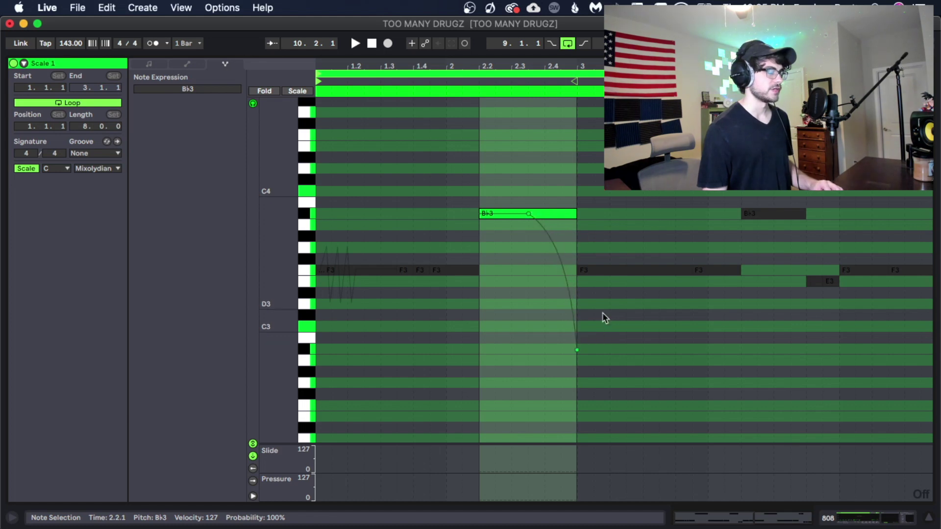
{"action": "key", "text": "space"}
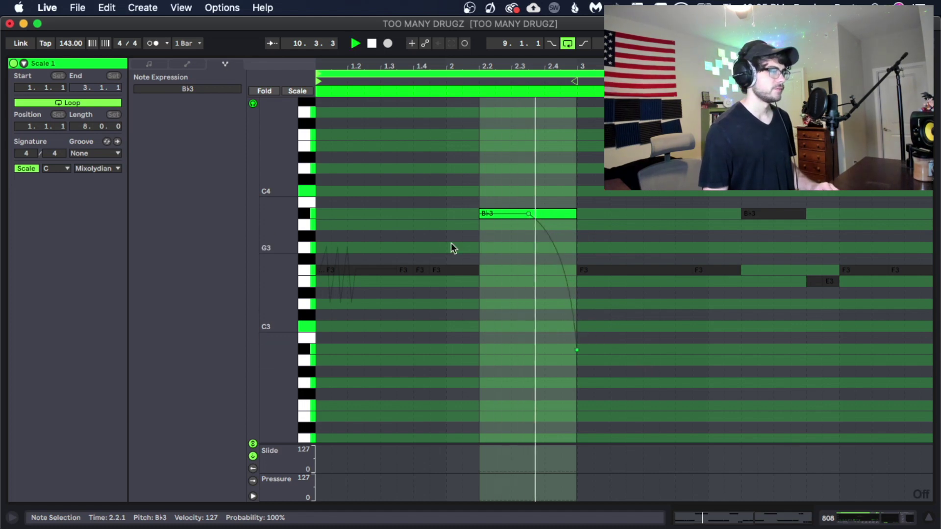
{"action": "mouse_move", "coordinate": [522, 224]}
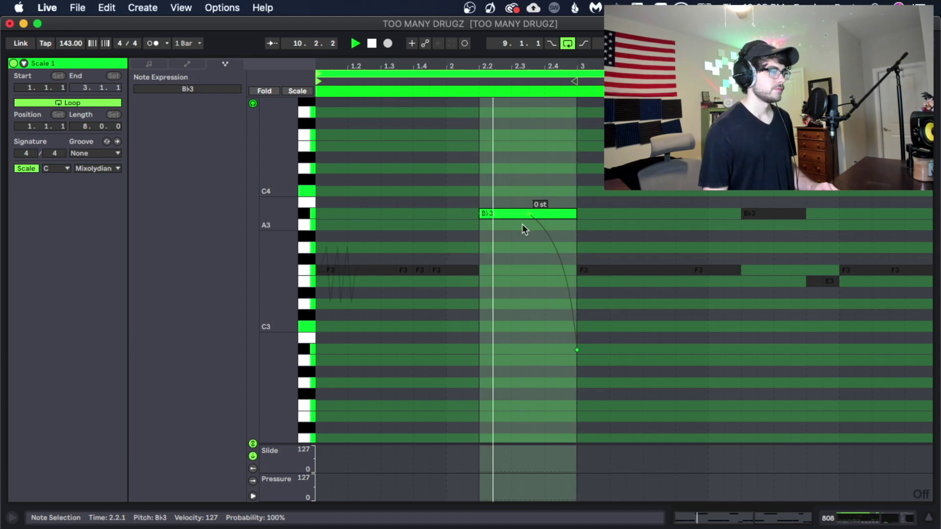
{"action": "left_click_drag", "start_coordinate": [528, 215], "coordinate": [483, 214]}
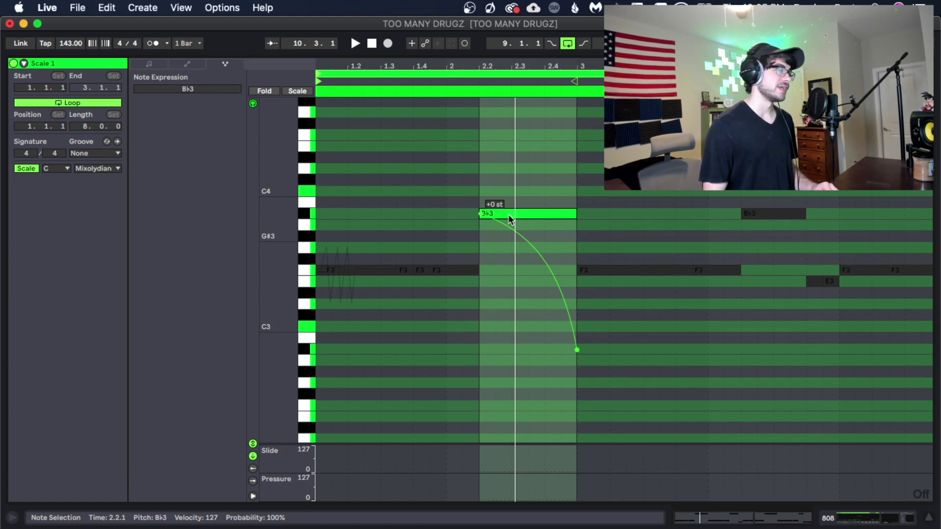
{"action": "left_click", "coordinate": [597, 270]}
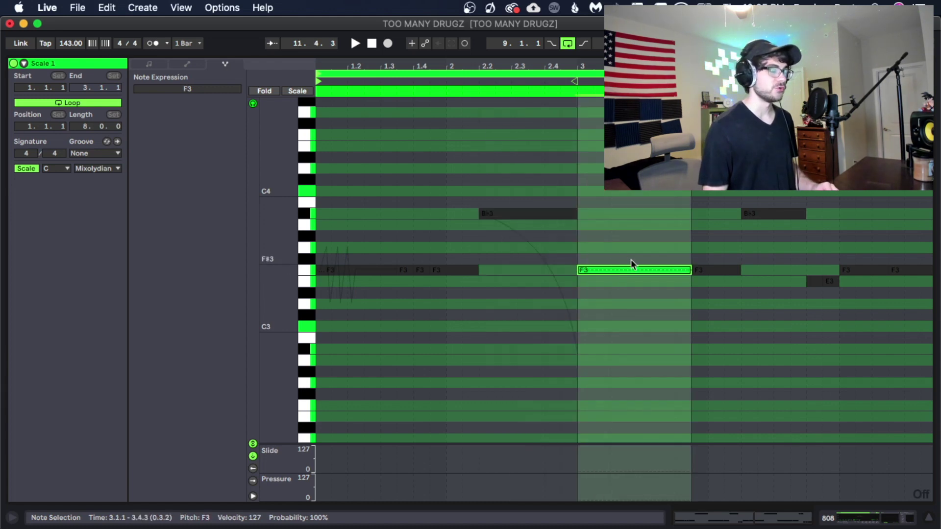
{"action": "left_click", "coordinate": [551, 215]}
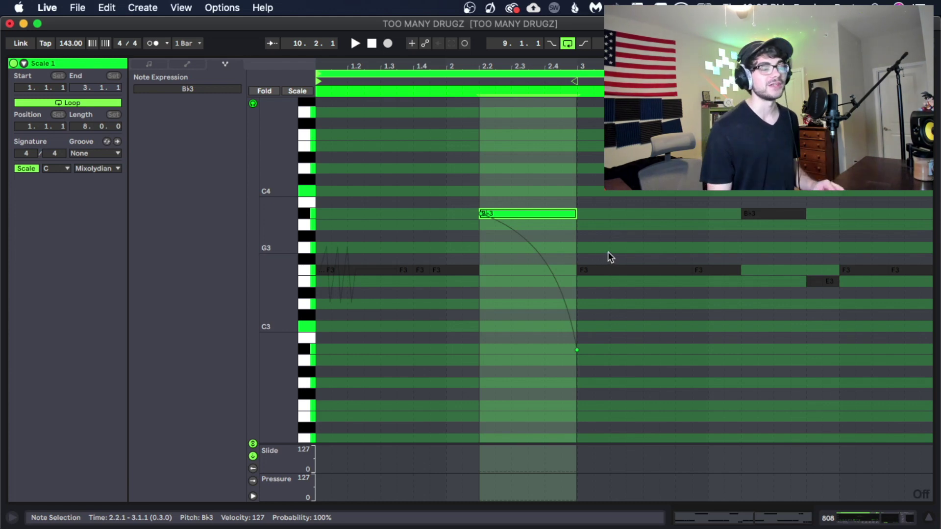
- Time-select the first F3 note's wobble and clear it, leaving its pitch flat at 0 st
{"action": "left_click", "coordinate": [371, 296]}
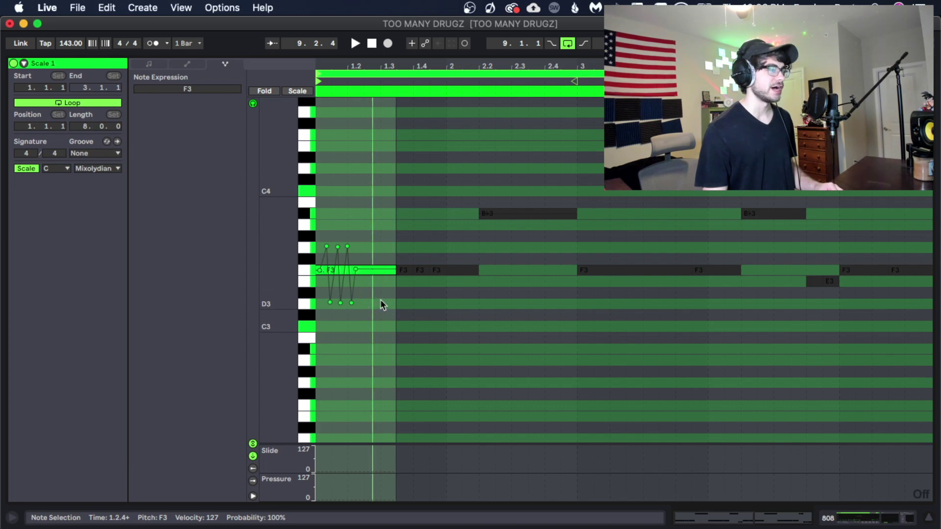
{"action": "left_click", "coordinate": [369, 297]}
{"action": "left_click_drag", "start_coordinate": [368, 296], "coordinate": [314, 278]}
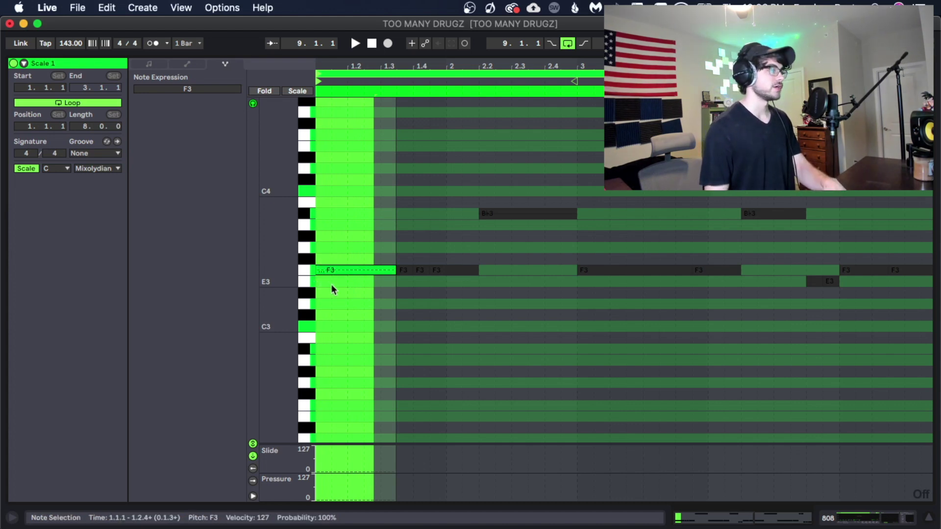
{"action": "left_click", "coordinate": [390, 286]}
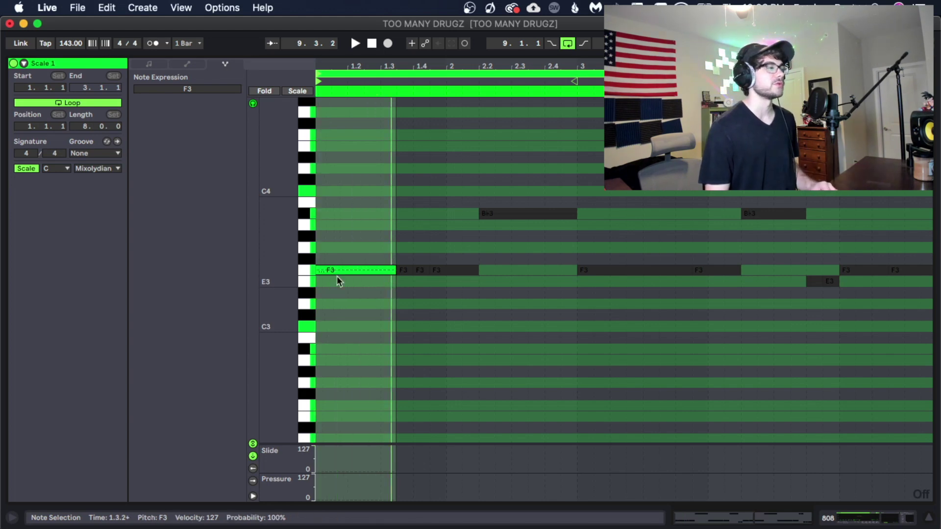
{"action": "left_click", "coordinate": [304, 273]}
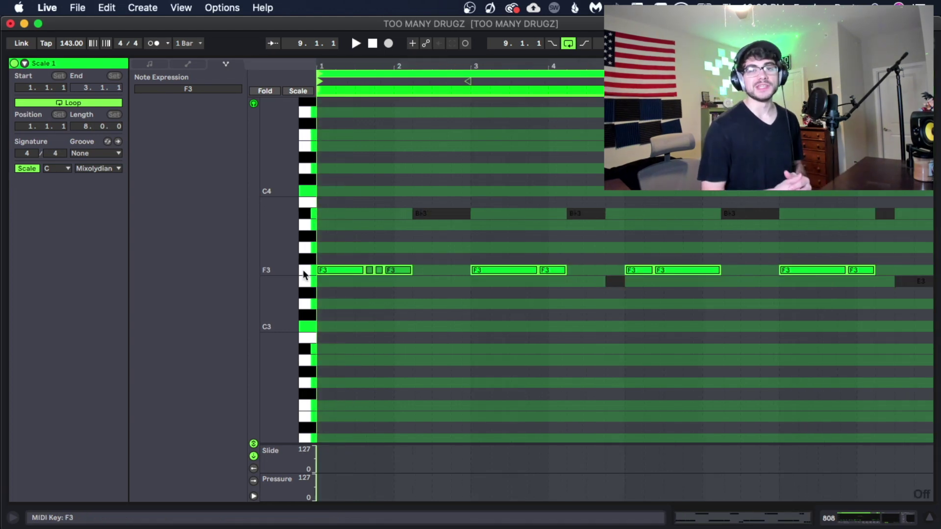